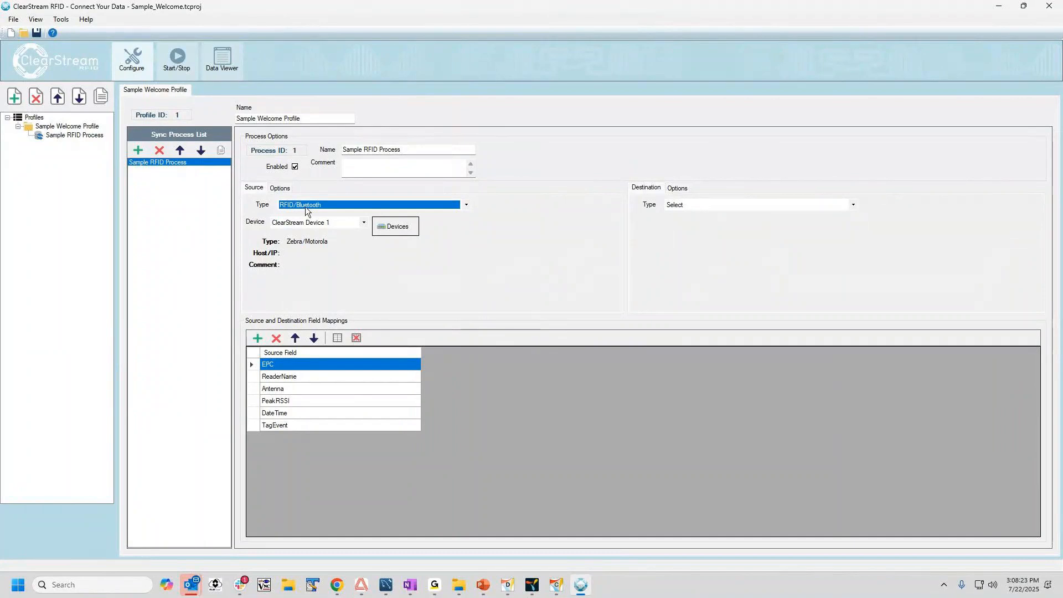
# Step: Add a generic LLRP reader to the device configuration and close the configuration
pyautogui.click(400, 229)
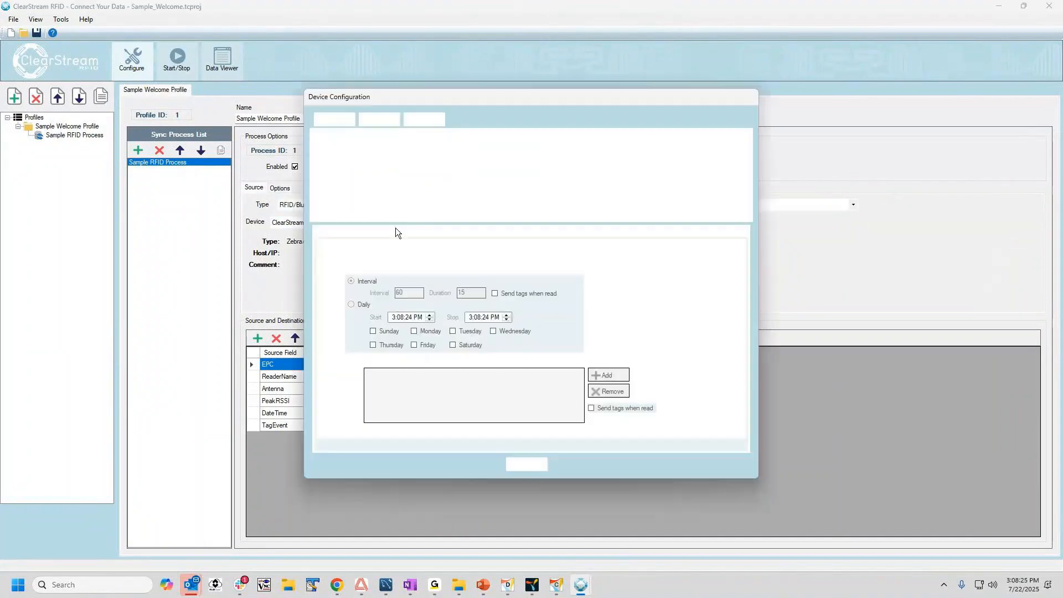
pyautogui.click(362, 148)
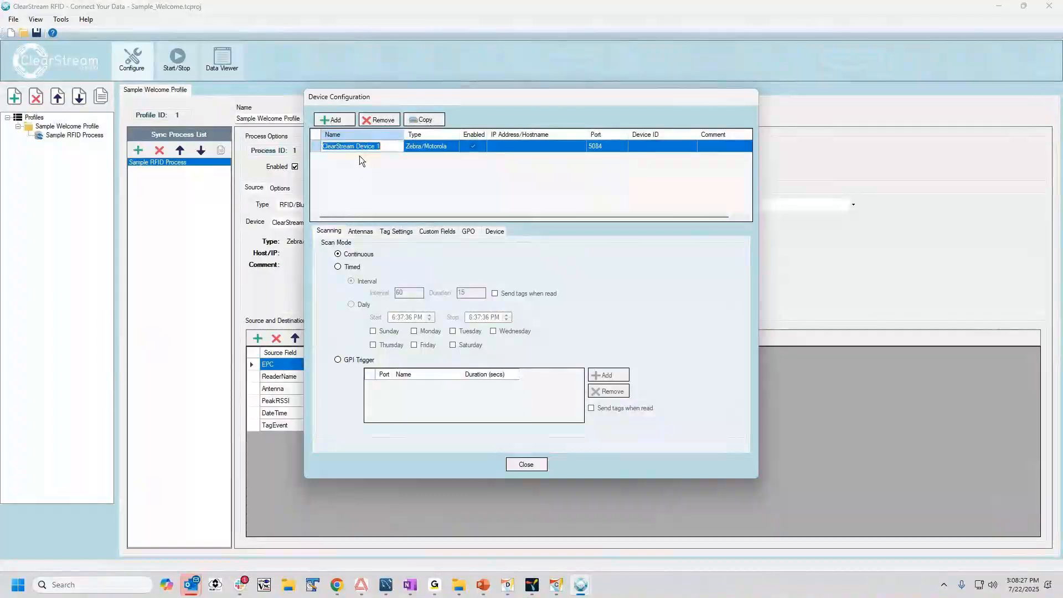
pyautogui.click(342, 125)
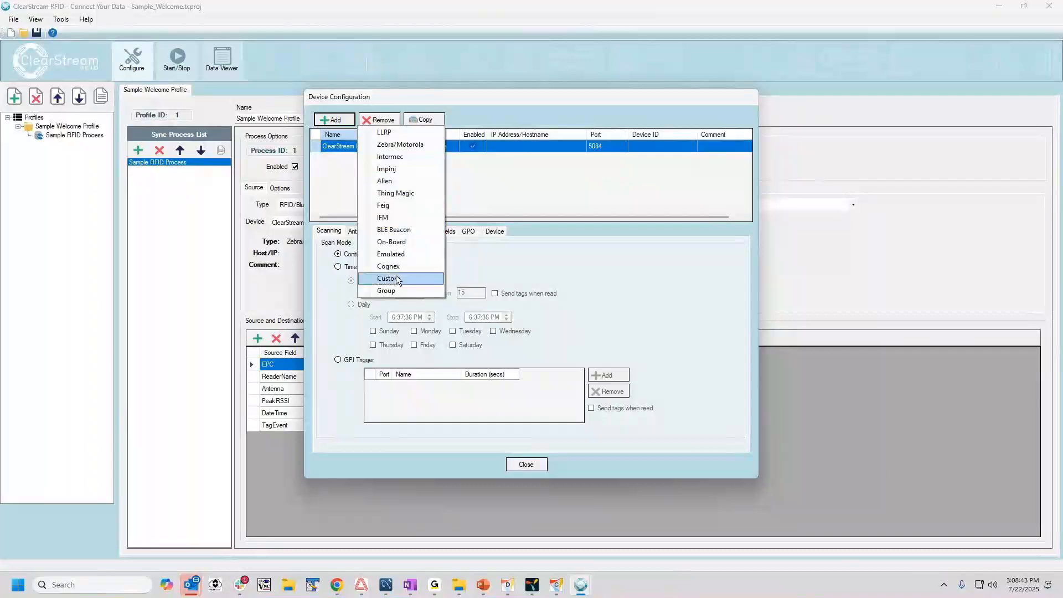
pyautogui.click(387, 135)
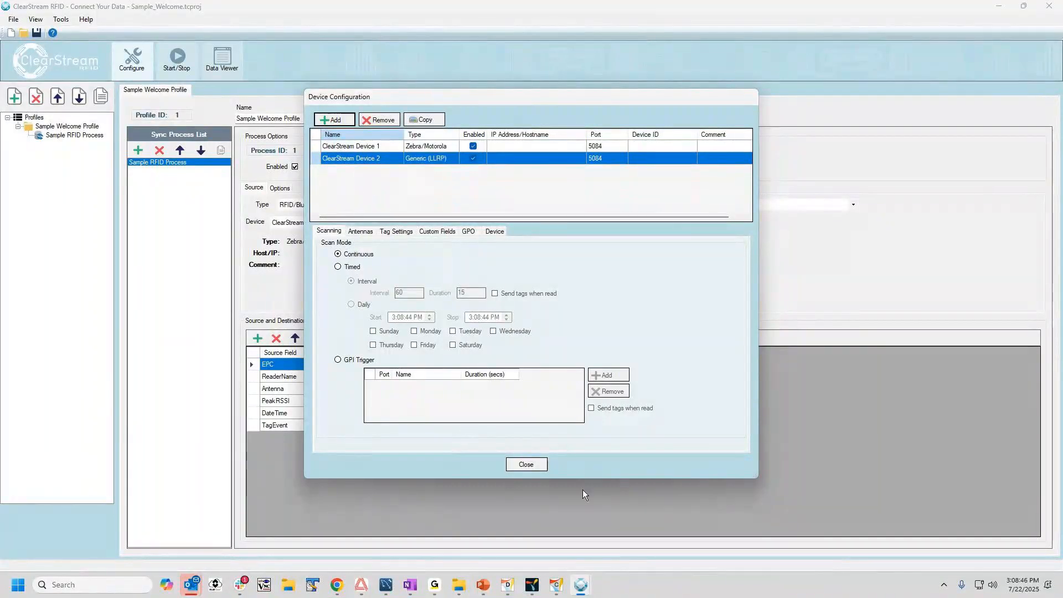
pyautogui.click(526, 465)
# Step: Set the source device of the Sample RFID Process to ClearStream Device 2
pyautogui.click(319, 223)
pyautogui.click(317, 223)
pyautogui.click(324, 227)
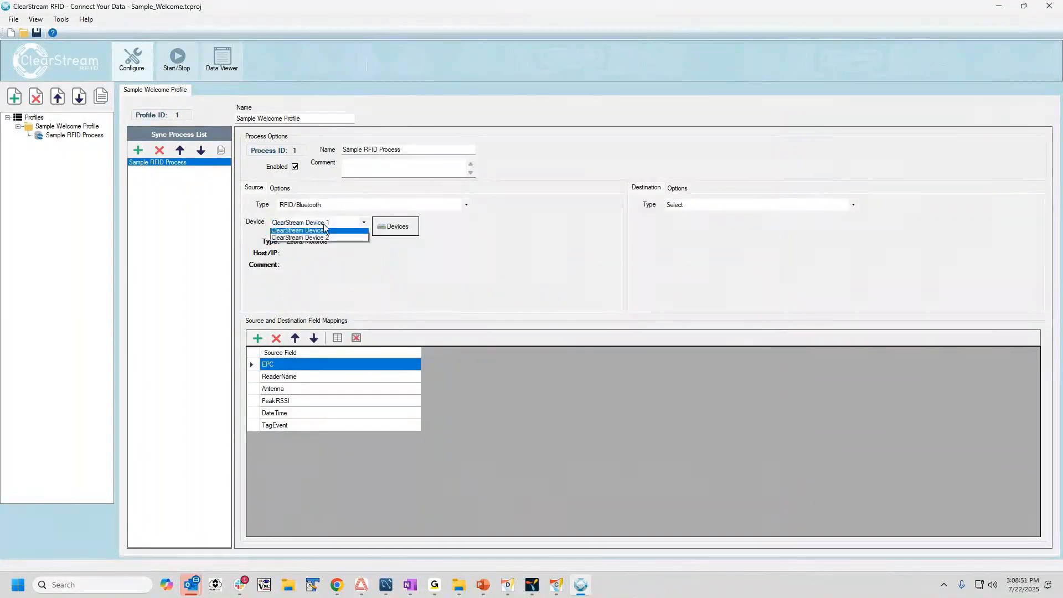
pyautogui.click(320, 237)
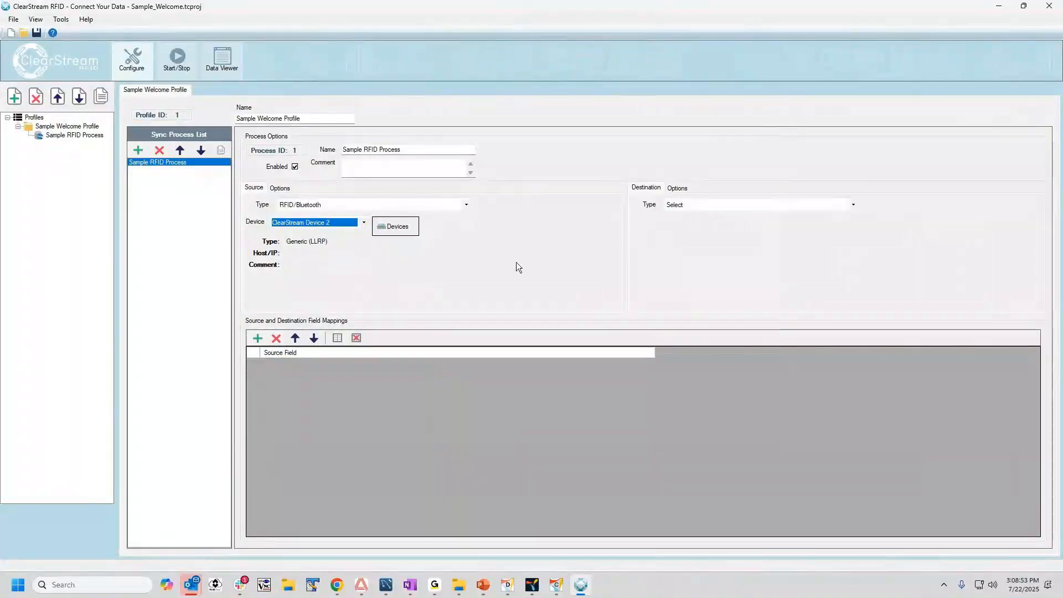
# Step: Set the process destination to ODBC with the RFID Tag List table, and check which source fields can be mapped
pyautogui.click(727, 206)
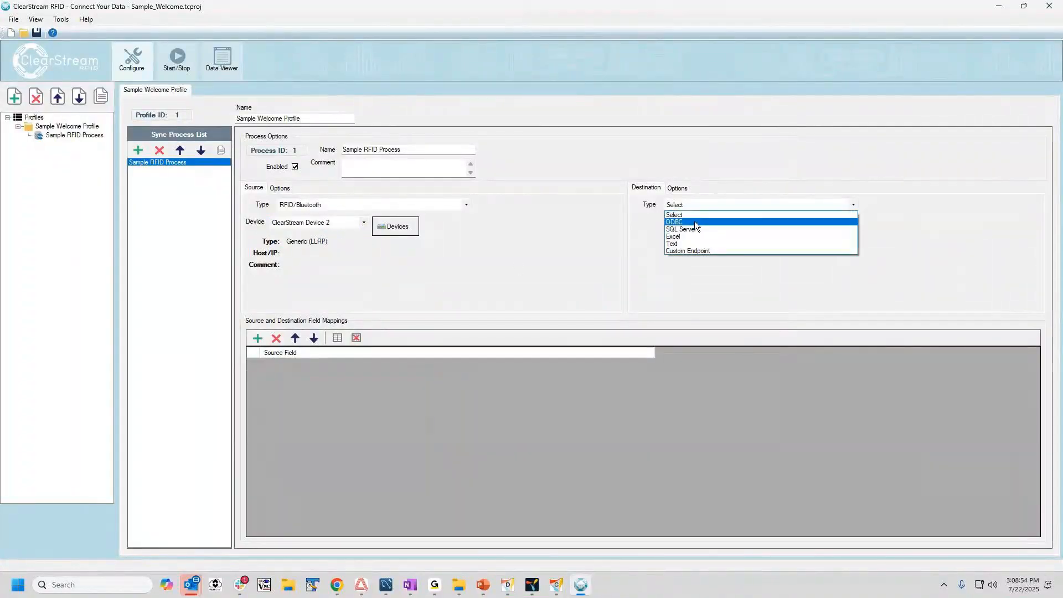
pyautogui.click(687, 221)
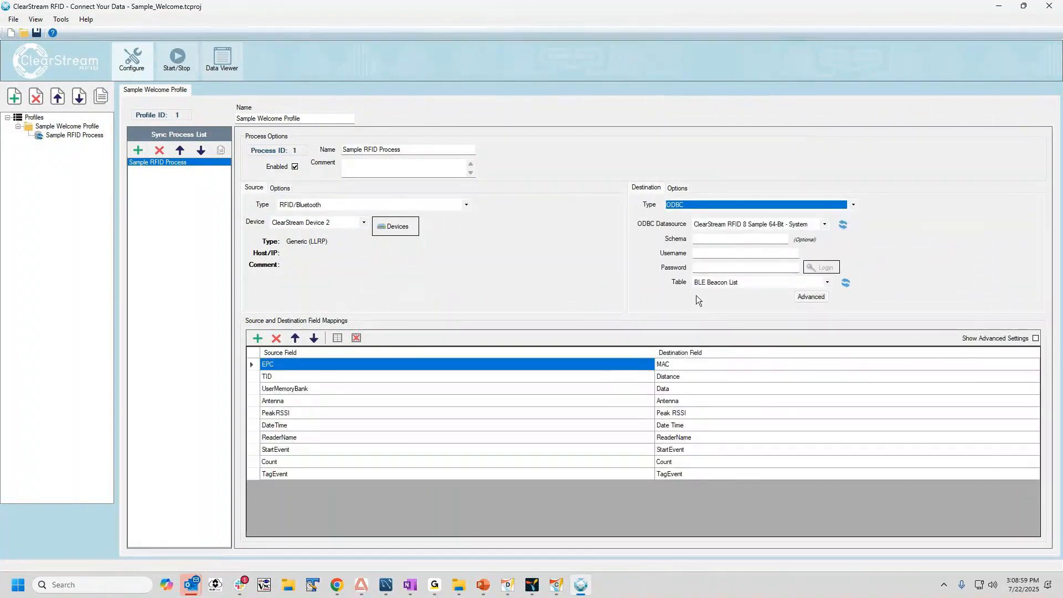
pyautogui.click(728, 284)
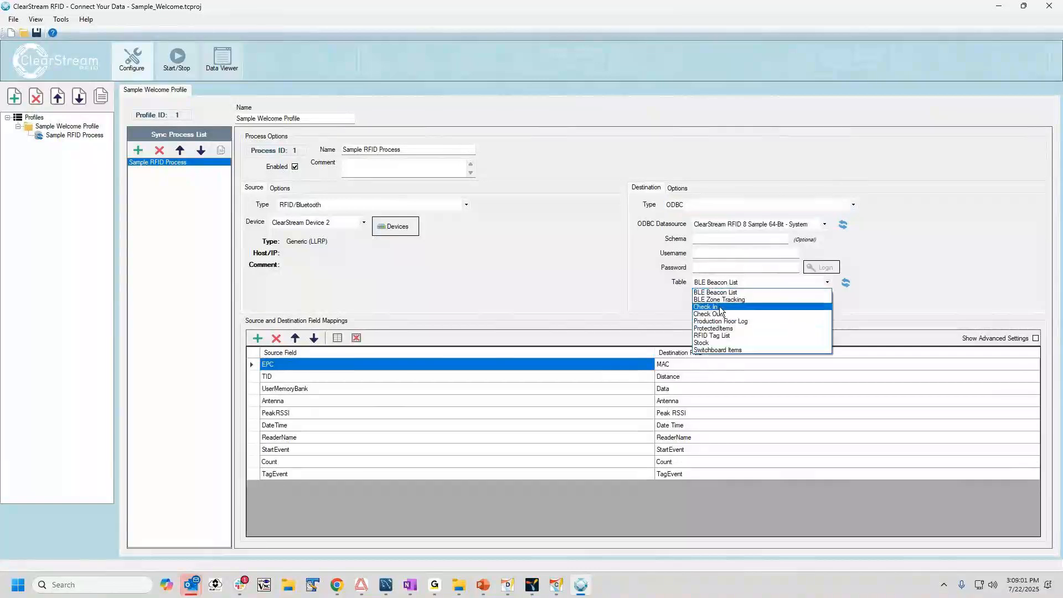
pyautogui.click(714, 336)
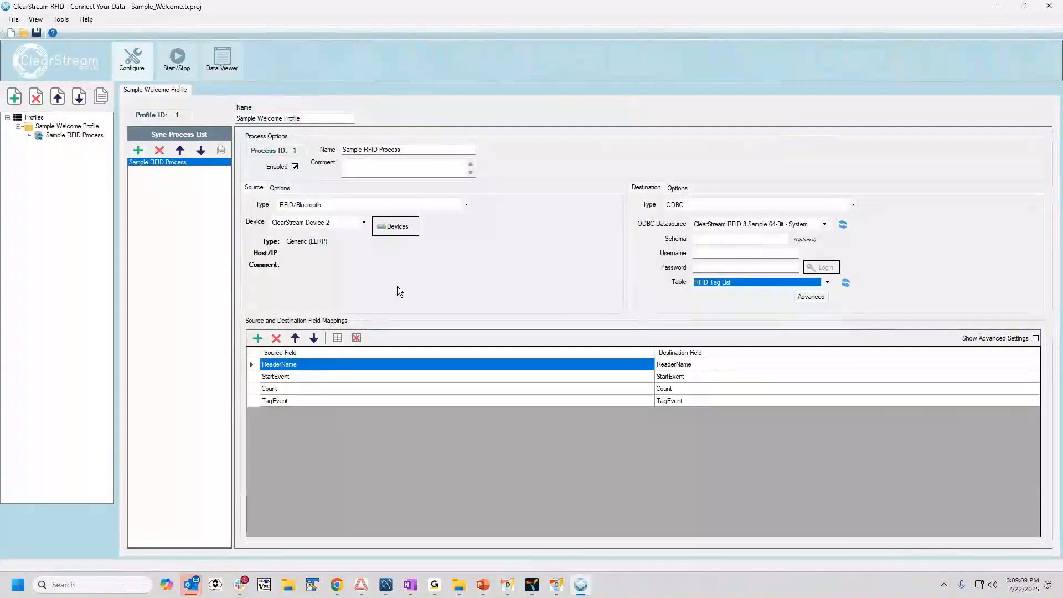
pyautogui.click(302, 367)
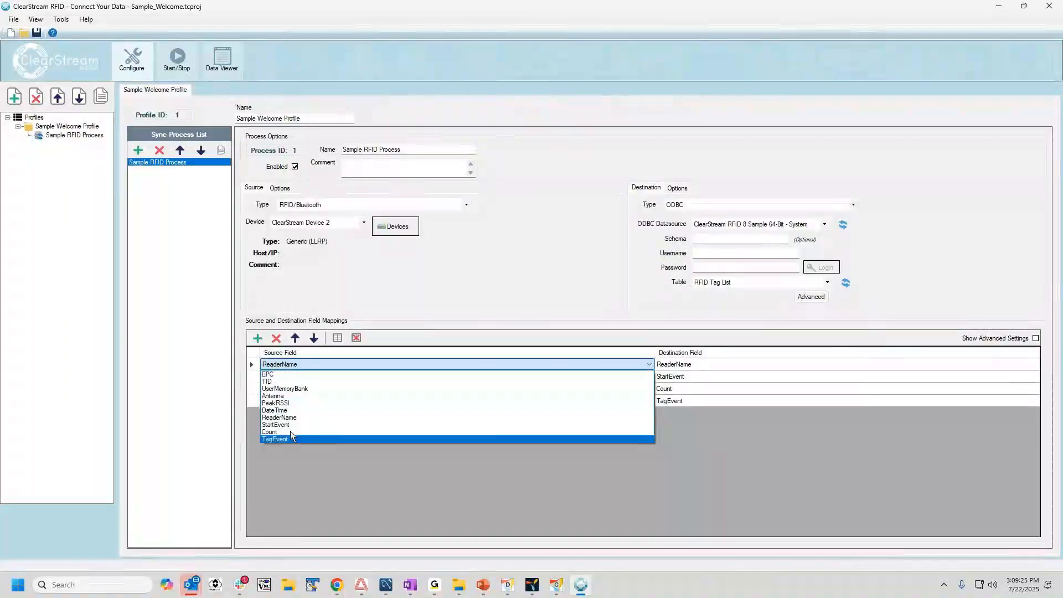
pyautogui.click(291, 366)
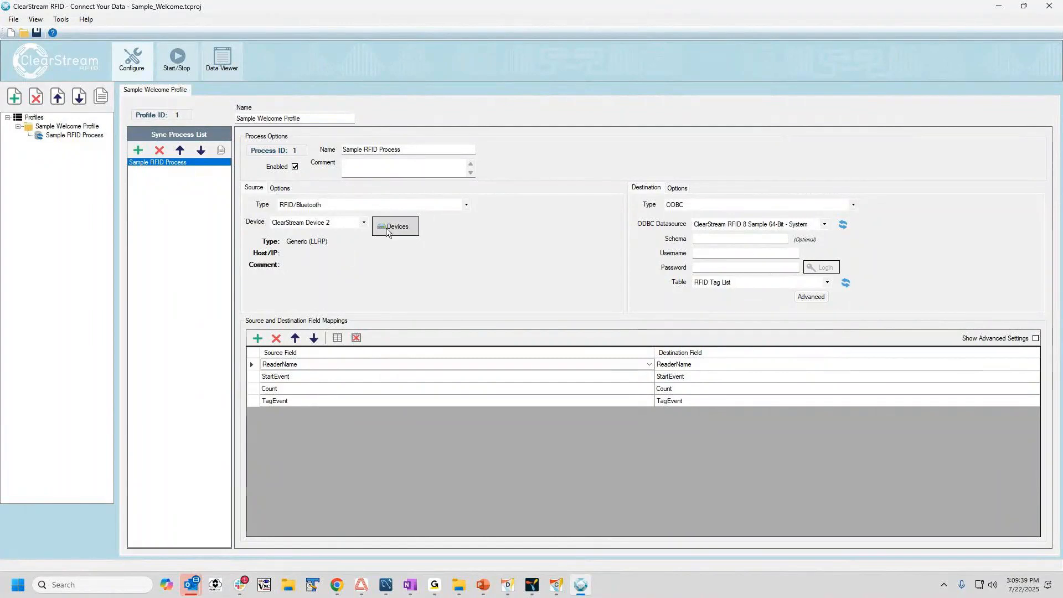
# Step: Change the process destination to Custom Endpoint and add a URL endpoint as its sender
pyautogui.click(703, 205)
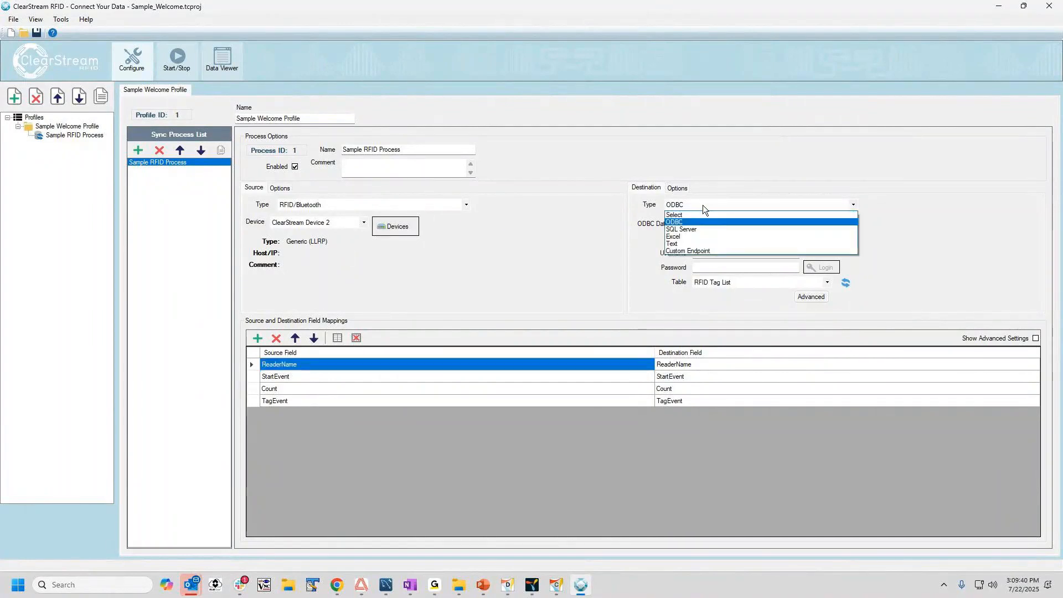
pyautogui.click(691, 251)
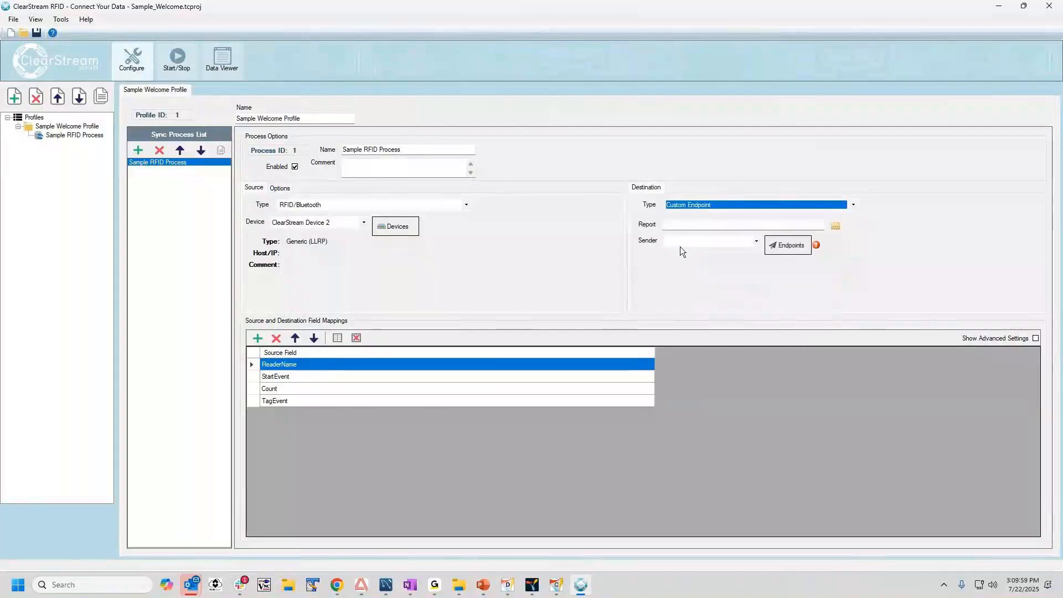
pyautogui.click(745, 241)
pyautogui.click(780, 248)
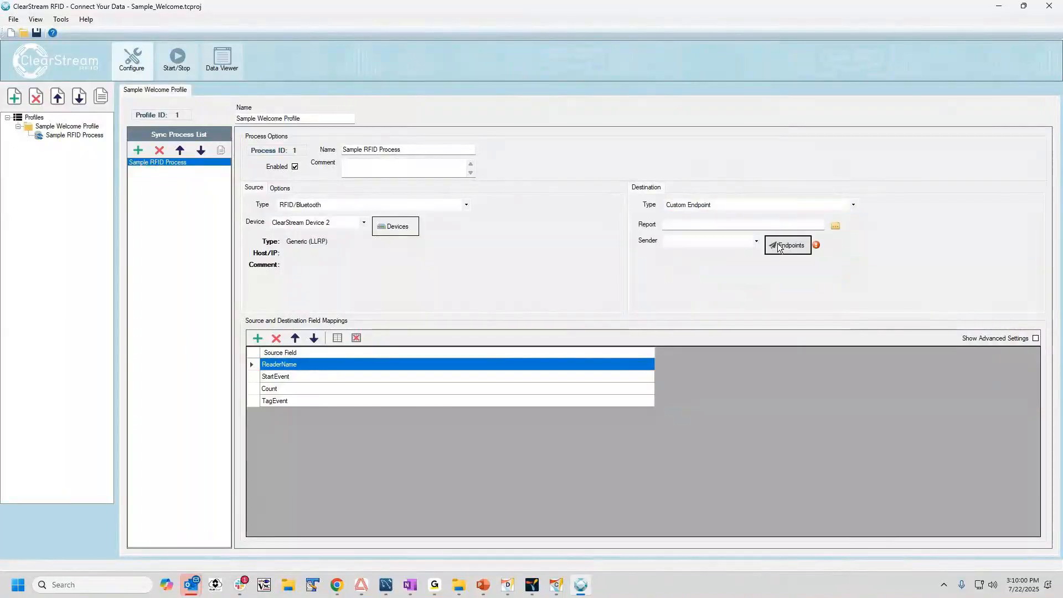
pyautogui.click(403, 168)
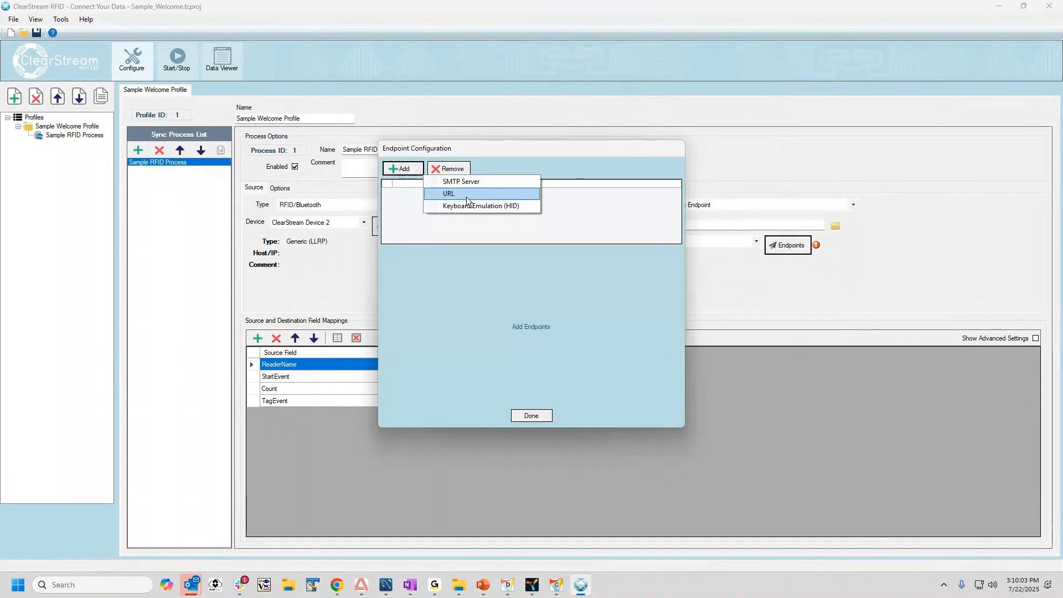
pyautogui.click(466, 194)
pyautogui.click(447, 267)
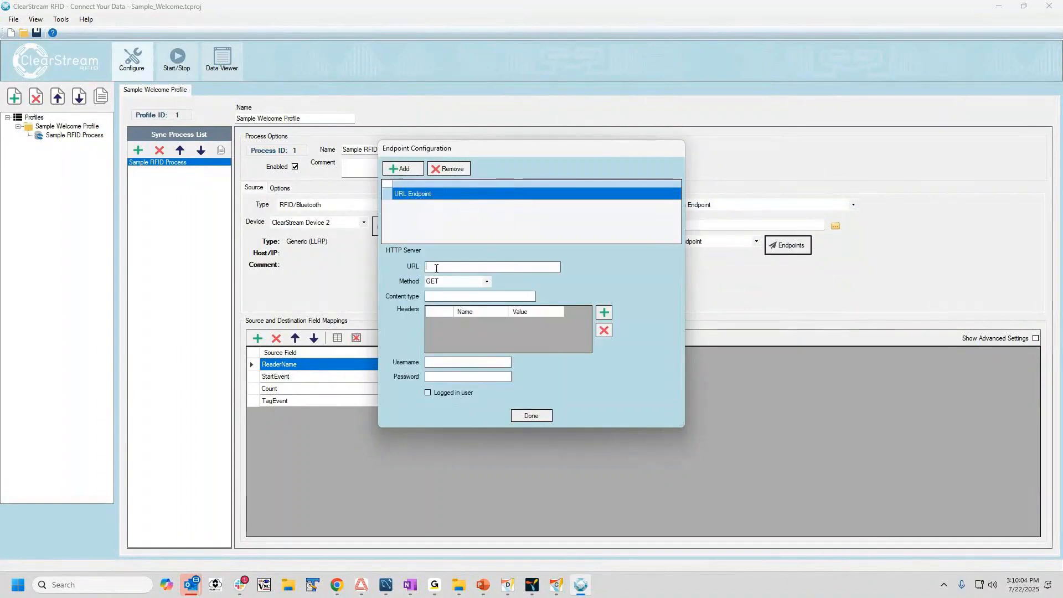
pyautogui.click(531, 416)
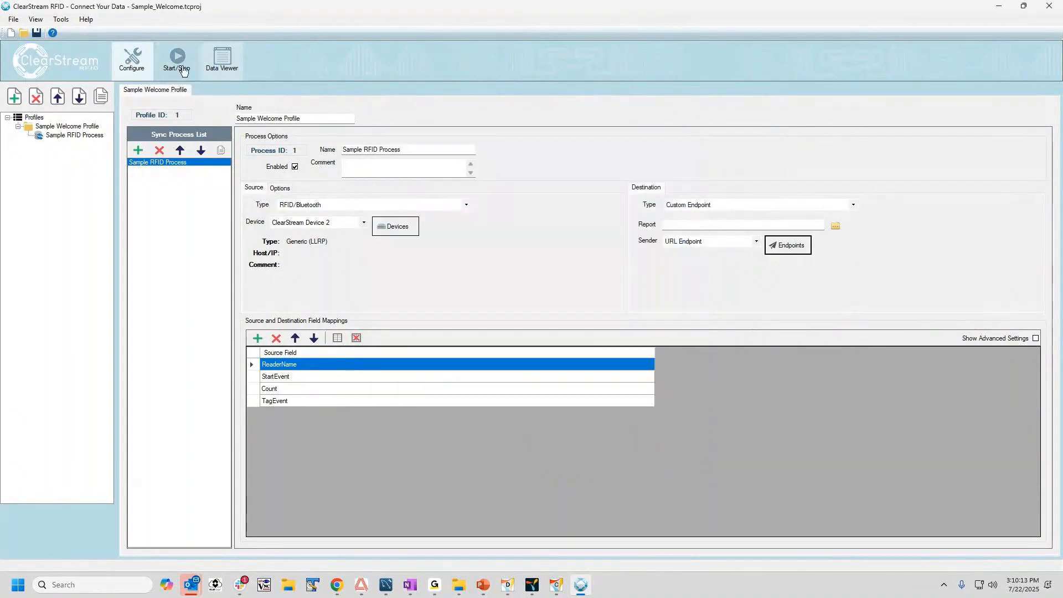
# Step: Examine the running state and status of both ClearStream devices in the start/stop view
pyautogui.click(177, 61)
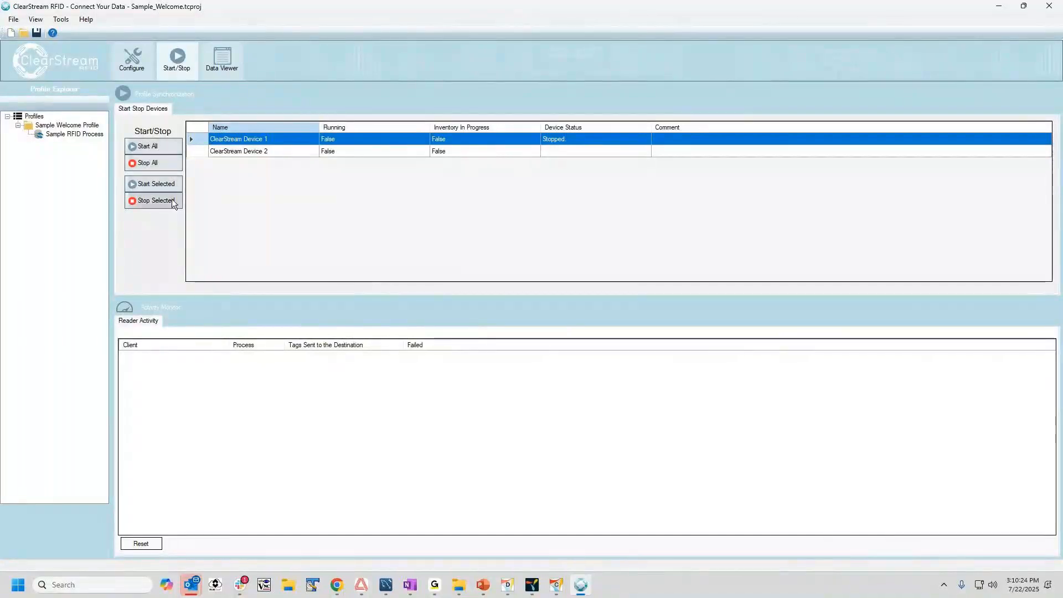
pyautogui.click(348, 151)
pyautogui.click(346, 141)
pyautogui.click(346, 151)
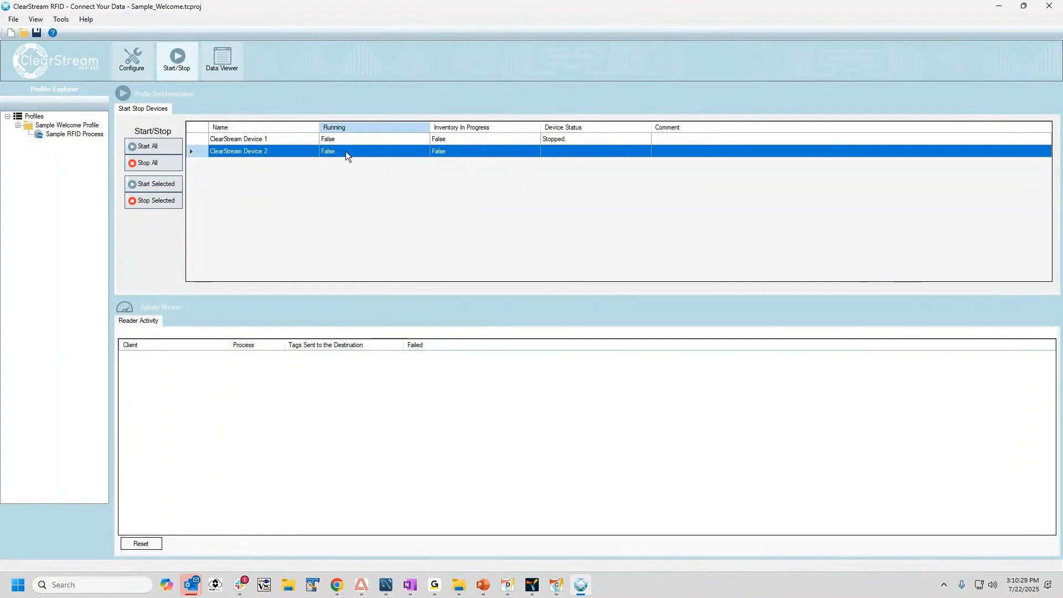
pyautogui.click(337, 138)
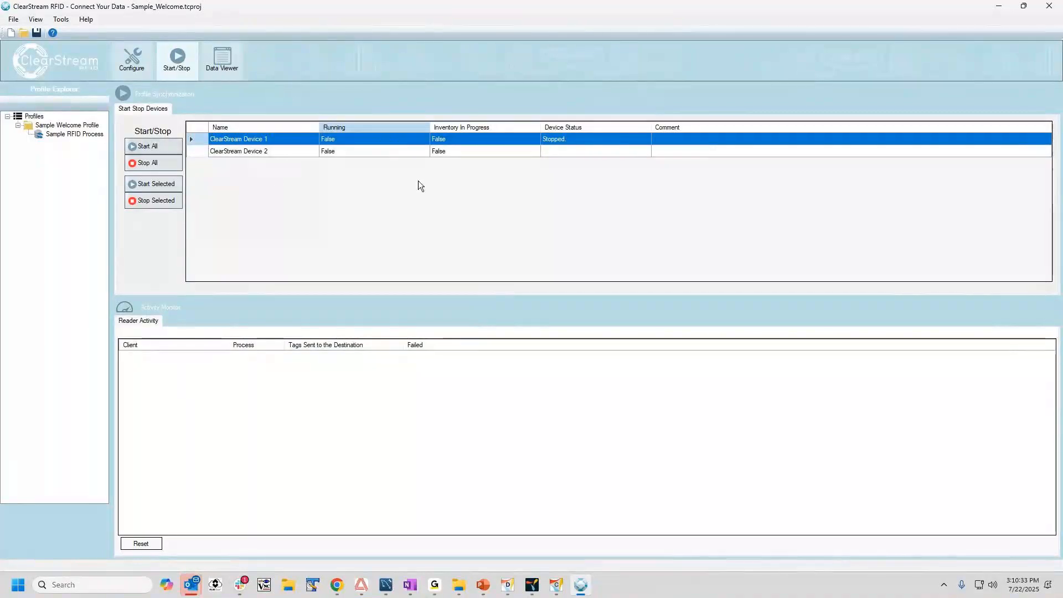
# Step: Return to the device configuration and add three antennas to ClearStream Device 2
pyautogui.click(133, 58)
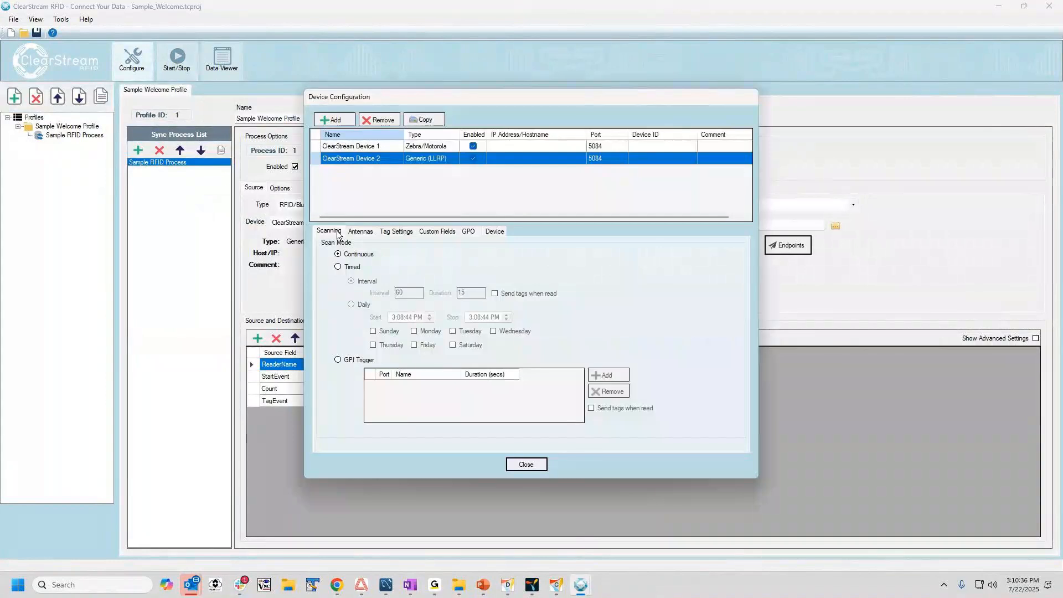
pyautogui.click(364, 148)
pyautogui.click(368, 160)
pyautogui.click(360, 231)
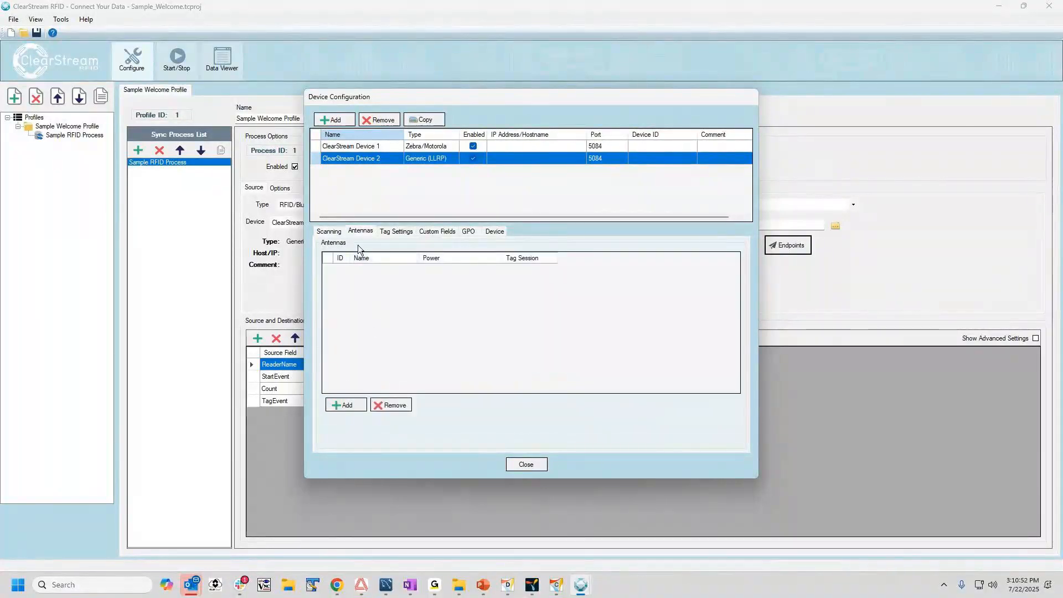
pyautogui.click(347, 405)
pyautogui.click(346, 405)
pyautogui.click(346, 405)
# Step: Rename the first antenna of ClearStream Device 2 as East Side
pyautogui.doubleClick(378, 270)
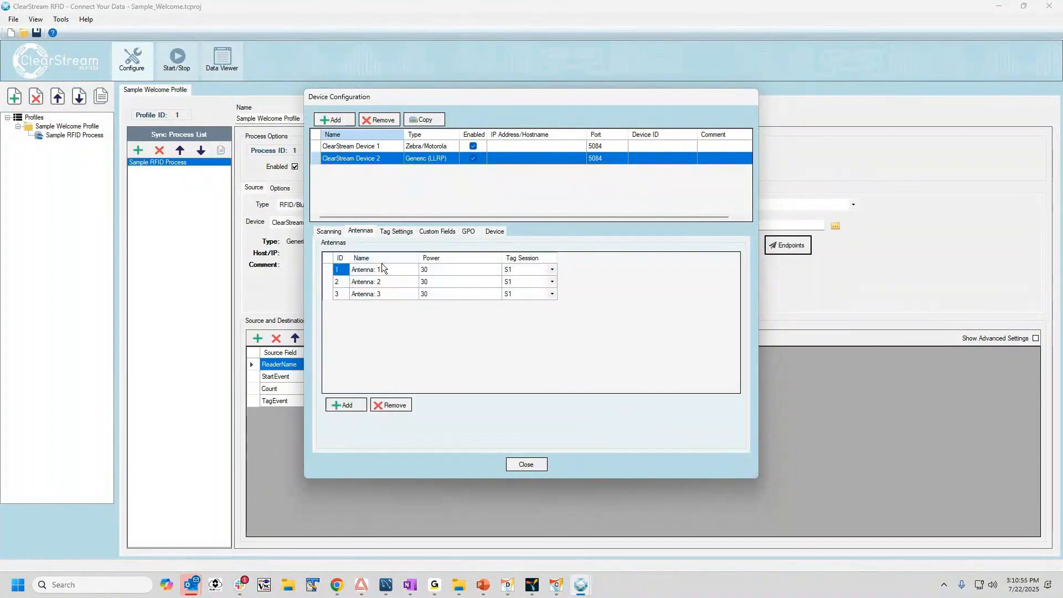
pyautogui.write('E')
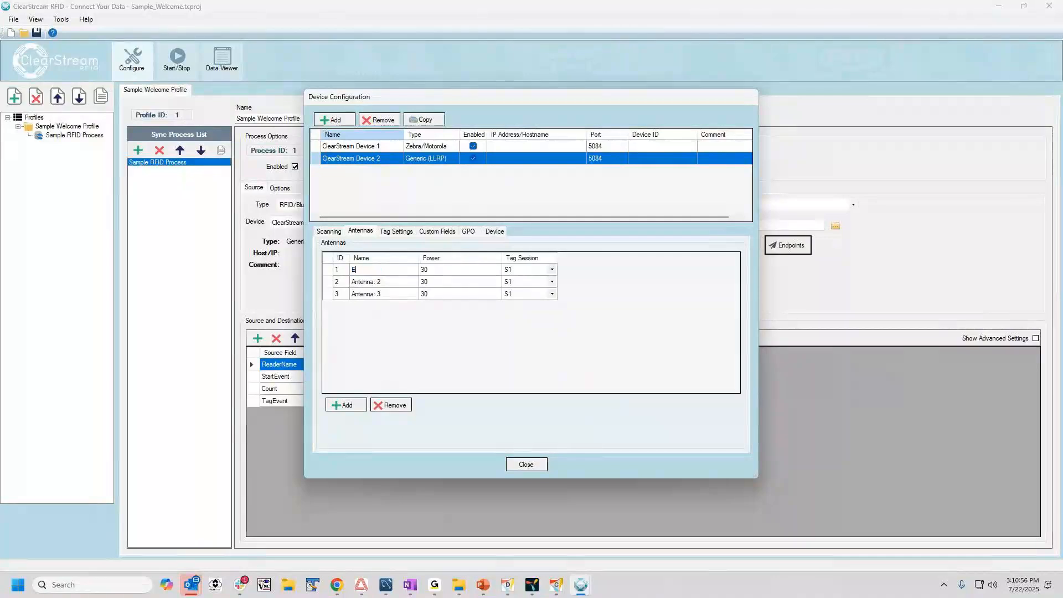
pyautogui.write('asy S')
pyautogui.press('BackSpace')
pyautogui.press('BackSpace')
pyautogui.press('BackSpace')
pyautogui.press('BackSpace')
pyautogui.write('t Side')
# Step: Rename the second antenna of ClearStream Device 2 as West Side
pyautogui.press('Tab')
pyautogui.press('Tab')
pyautogui.press('Tab')
pyautogui.press('Tab')
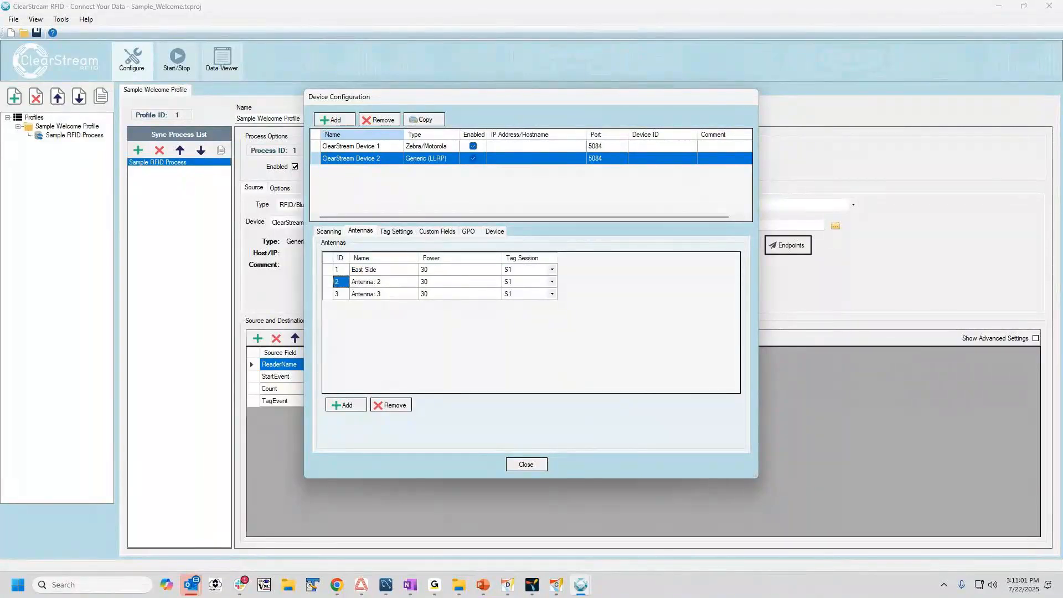
pyautogui.write('W')
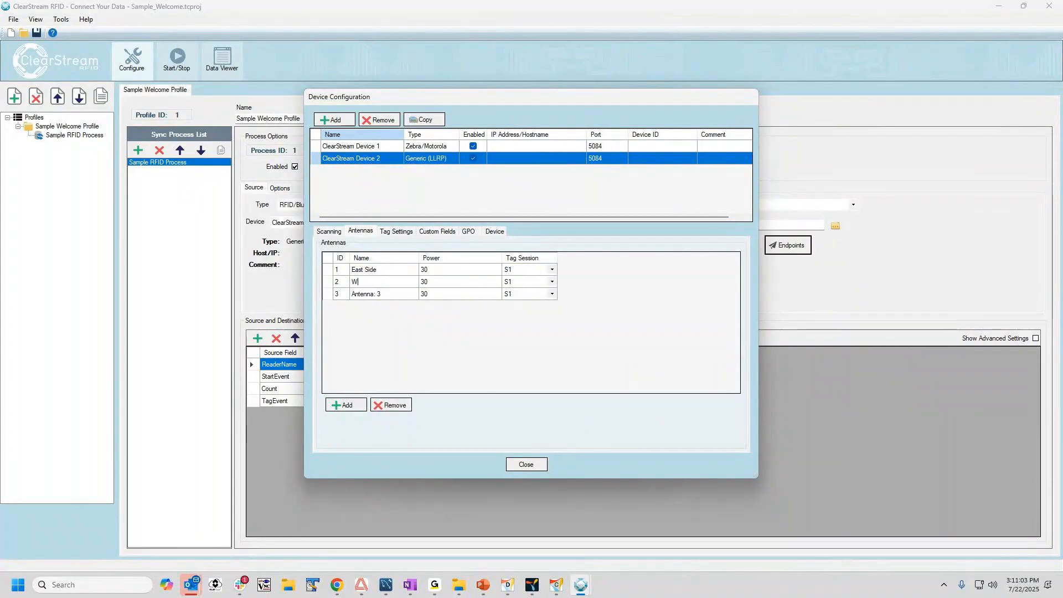
pyautogui.write('est Side')
pyautogui.press('Tab')
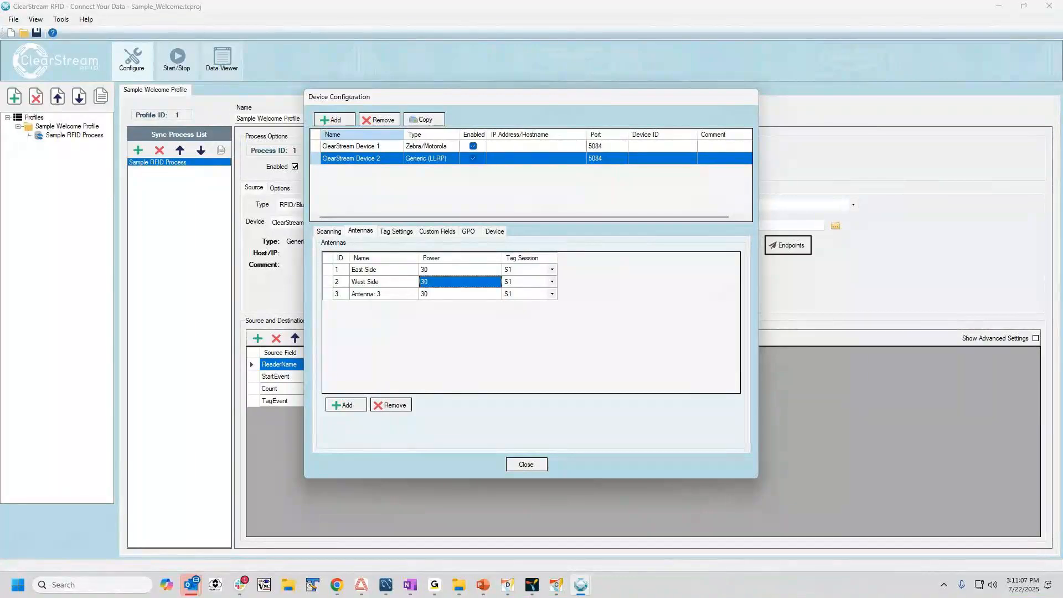
pyautogui.click(442, 270)
pyautogui.click(388, 282)
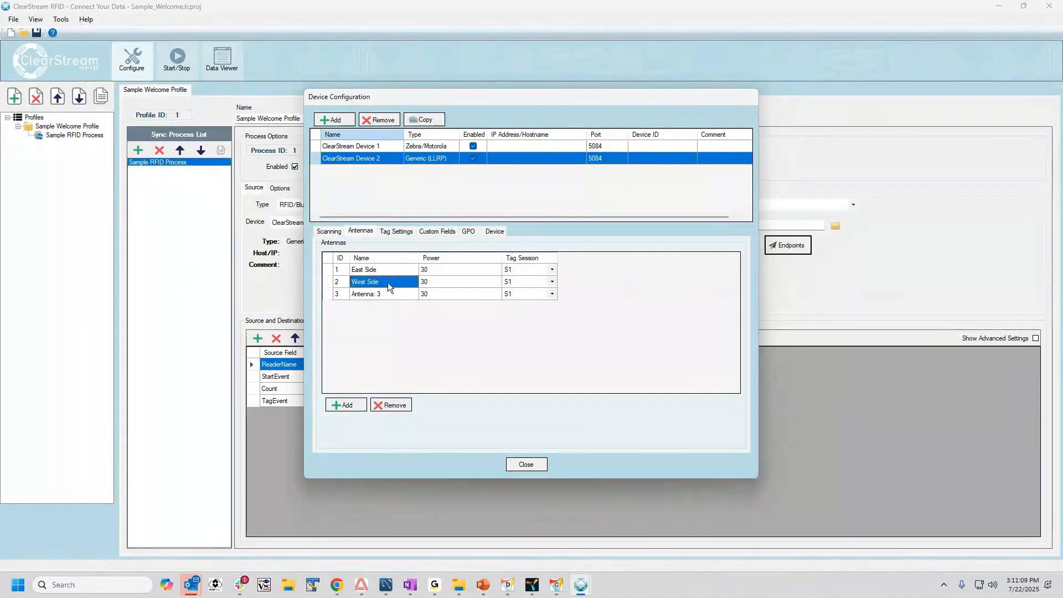
pyautogui.click(387, 296)
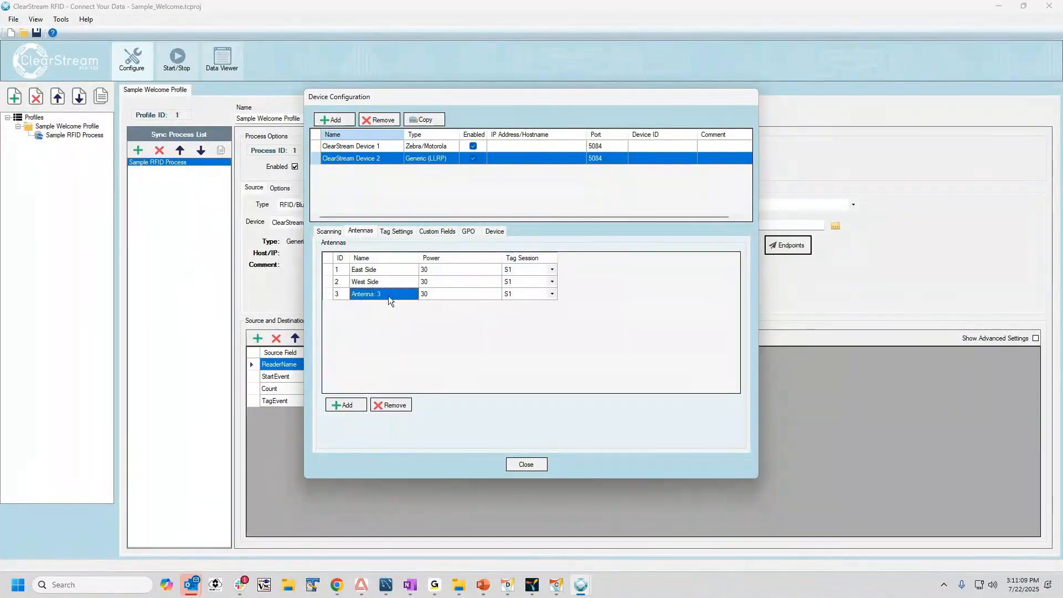
# Step: Review the tag event settings of ClearStream Device 2, and add a GPO output with the Tag Read alert type
pyautogui.click(395, 233)
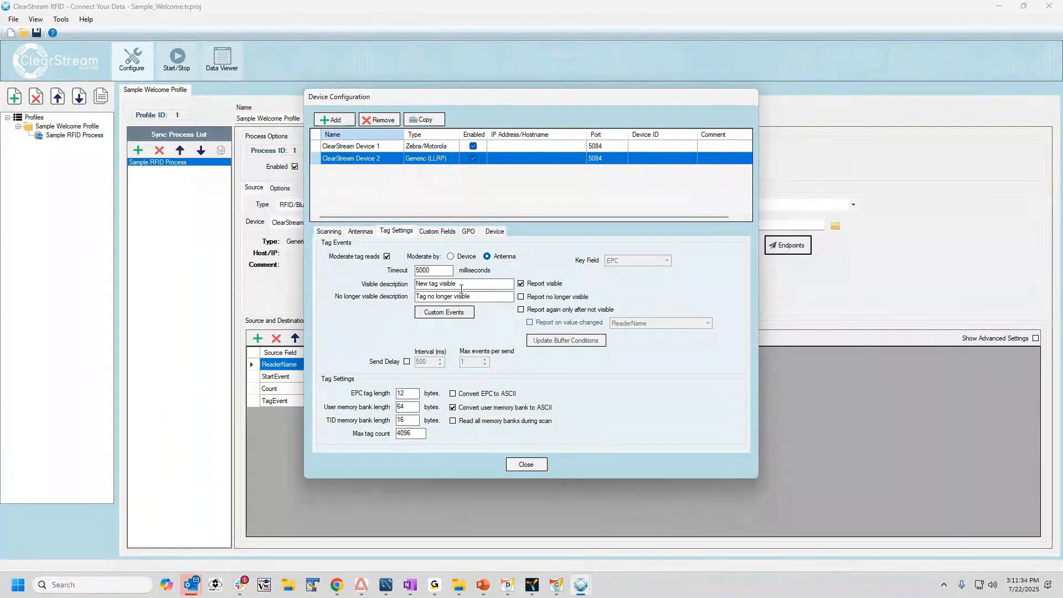
pyautogui.moveTo(460, 285); pyautogui.dragTo(413, 284)
pyautogui.click(471, 232)
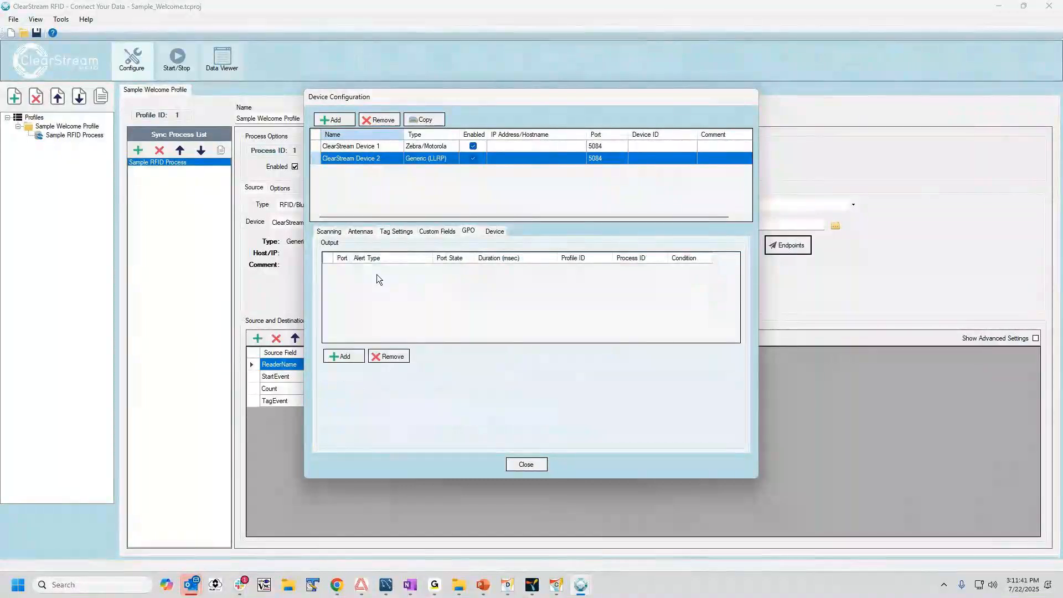
pyautogui.click(359, 357)
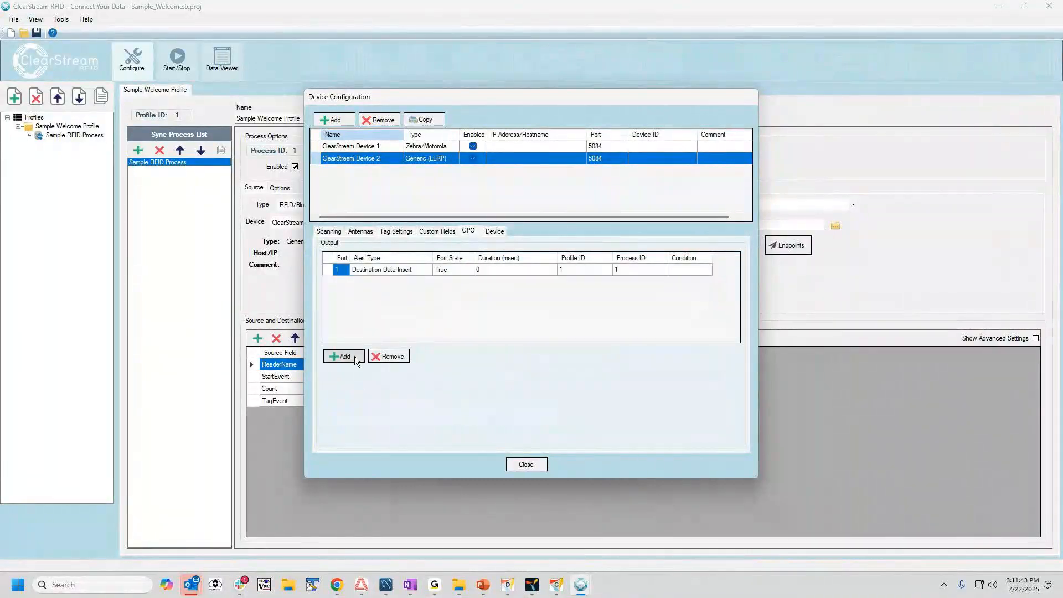
pyautogui.click(399, 271)
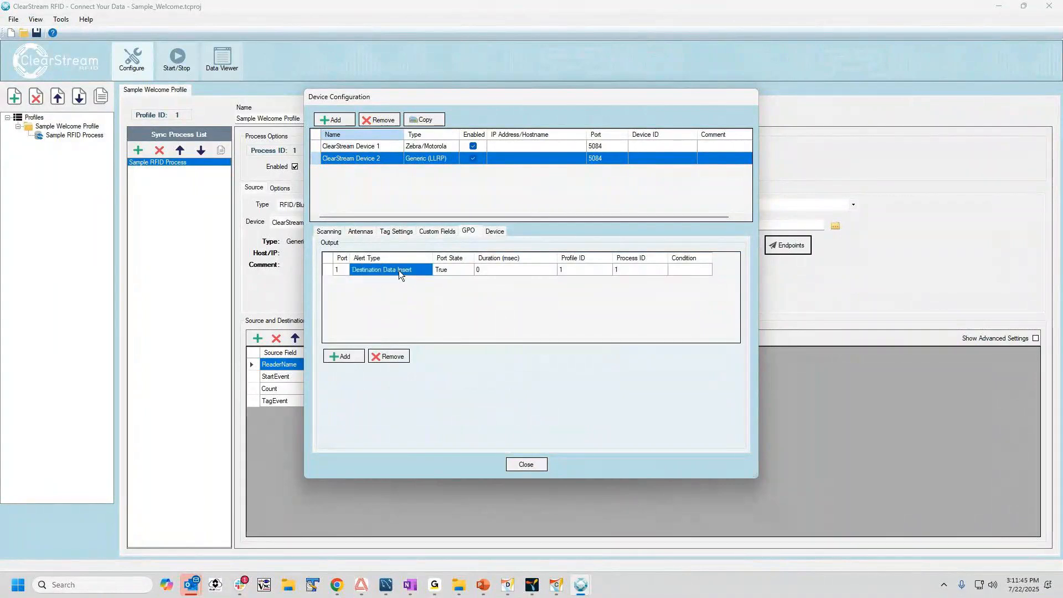
pyautogui.click(417, 270)
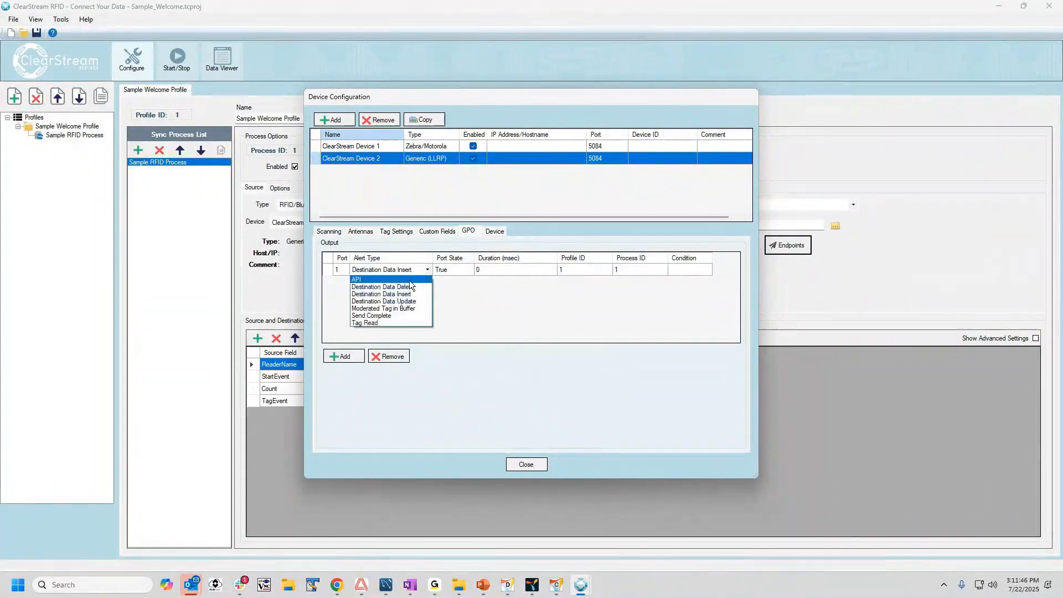
pyautogui.click(386, 322)
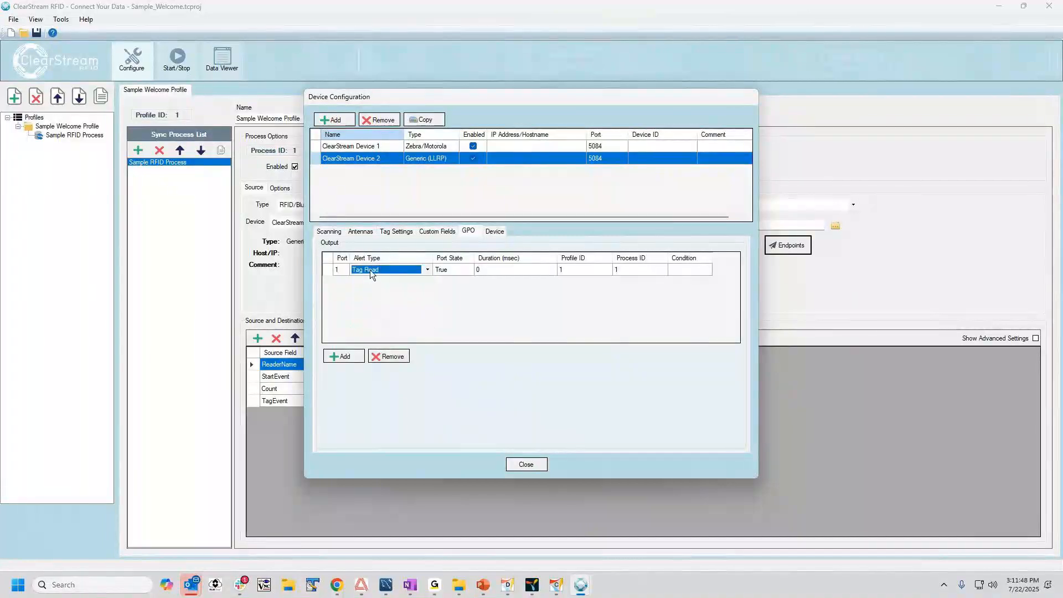